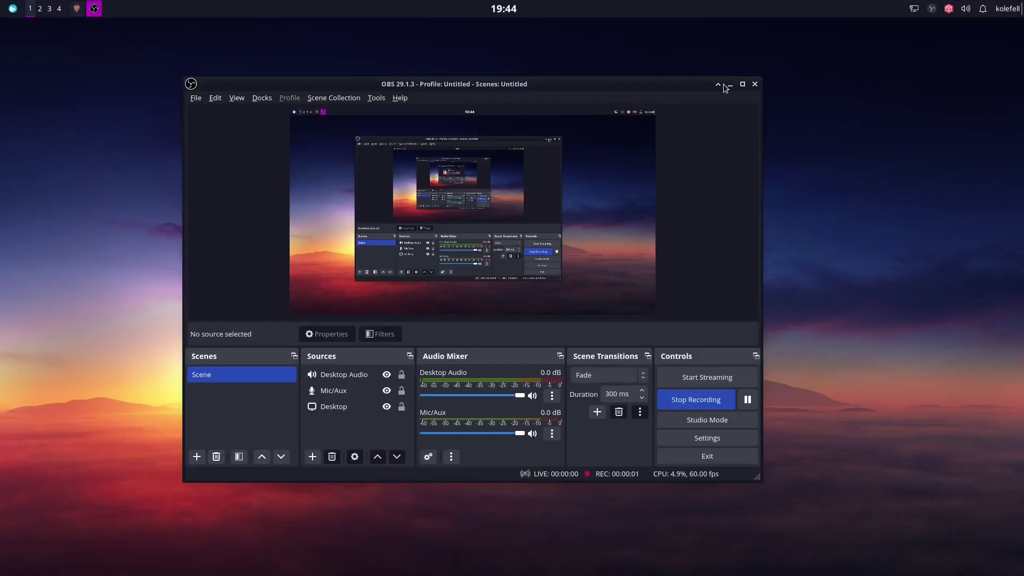
Minimize the OBS Studio window so the desktop shows while recording continues
click(730, 85)
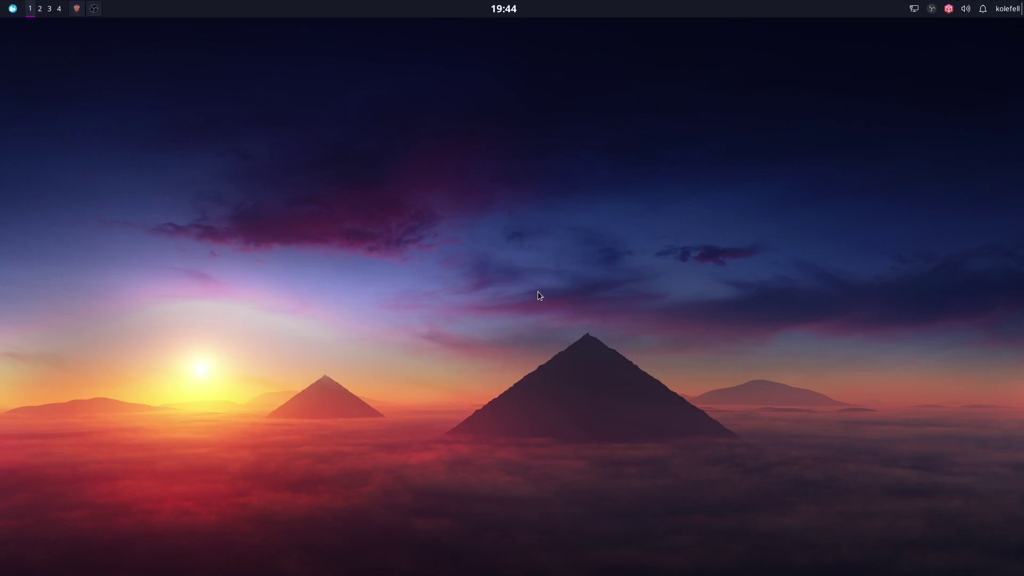
Bring up Brave and go to the Minion 3 download options on minion.gg
click(79, 13)
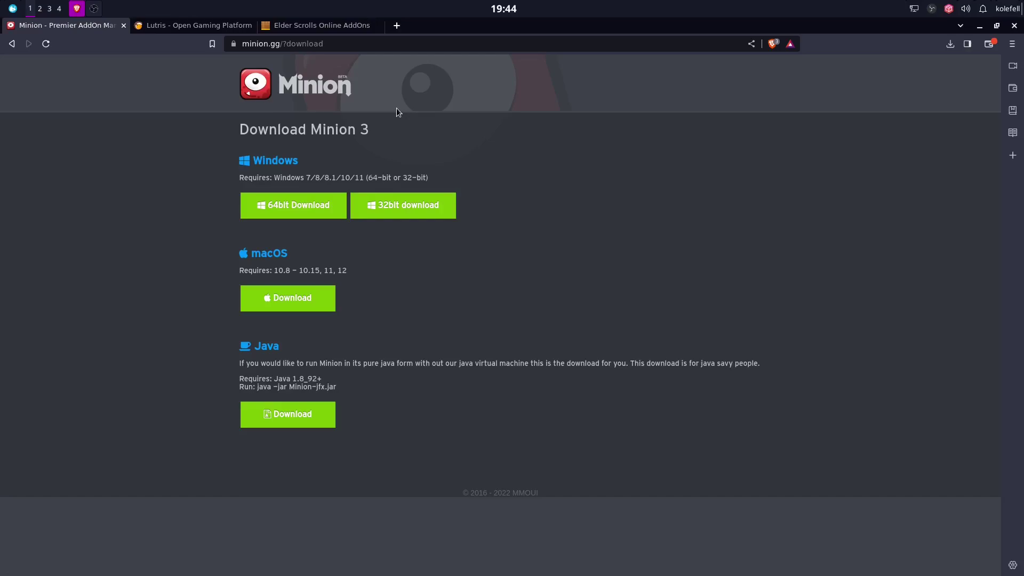
click(351, 86)
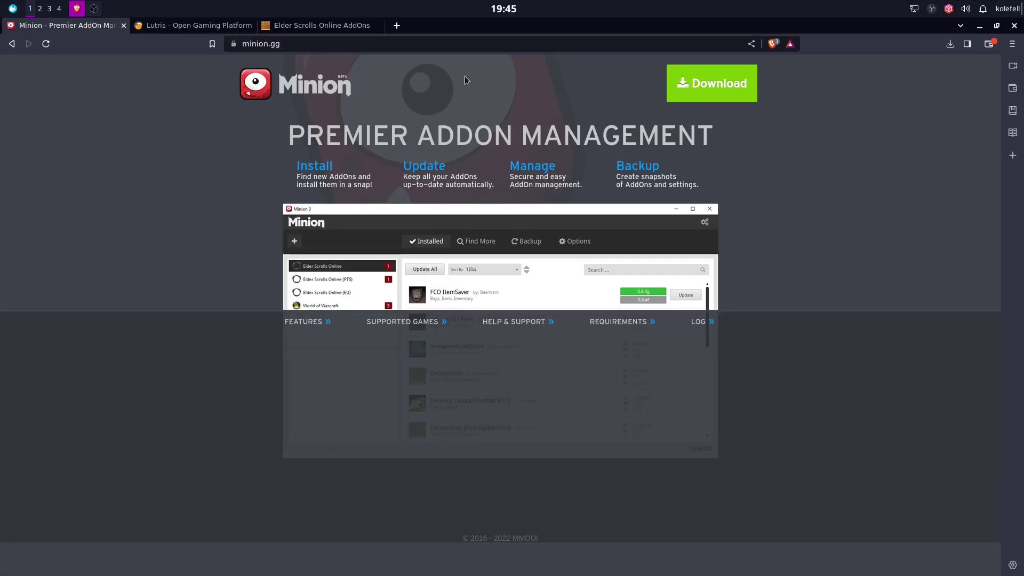
click(716, 91)
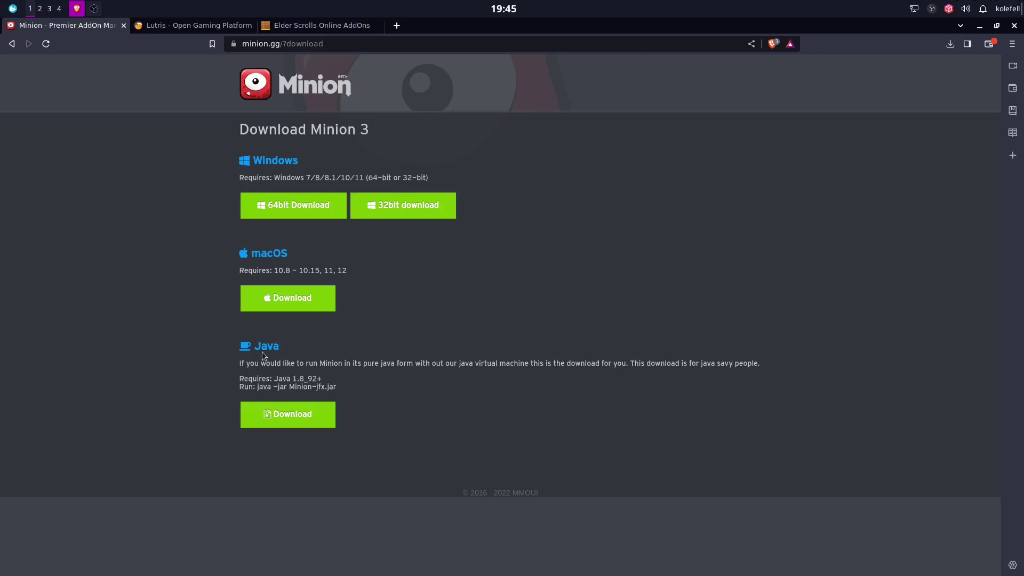
Highlight the Java section heading and its java -jar run command, then go to the Lutris tab
drag(256, 348, 273, 344)
drag(257, 387, 340, 387)
click(433, 394)
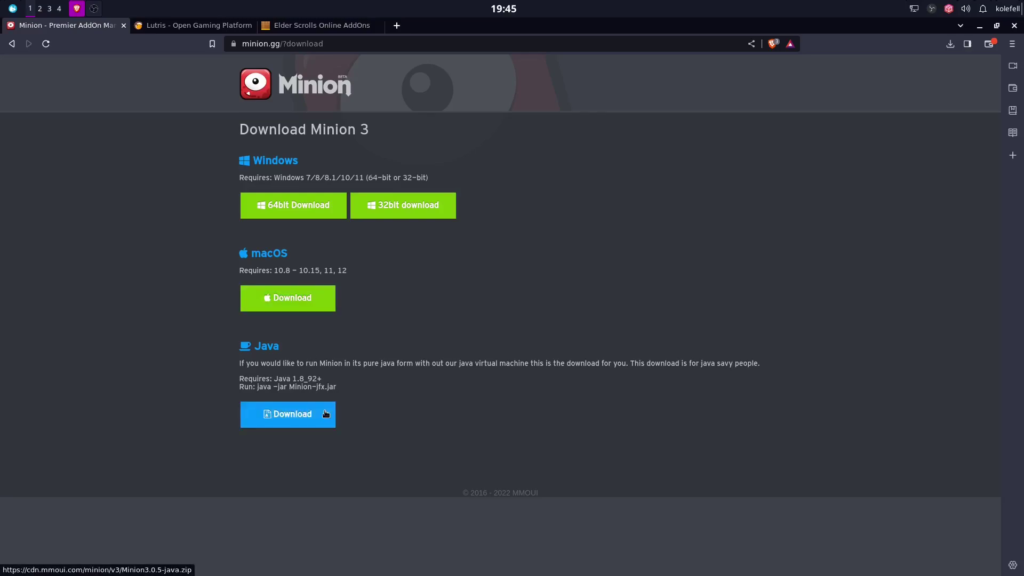
click(180, 28)
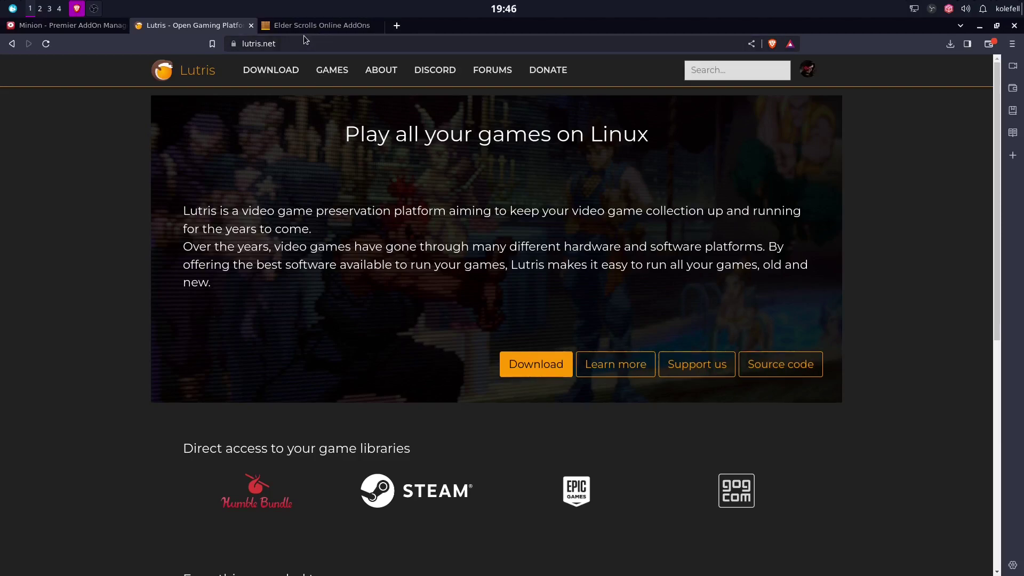
Search the Lutris site for 'minion' and open the Minion game page
click(699, 76)
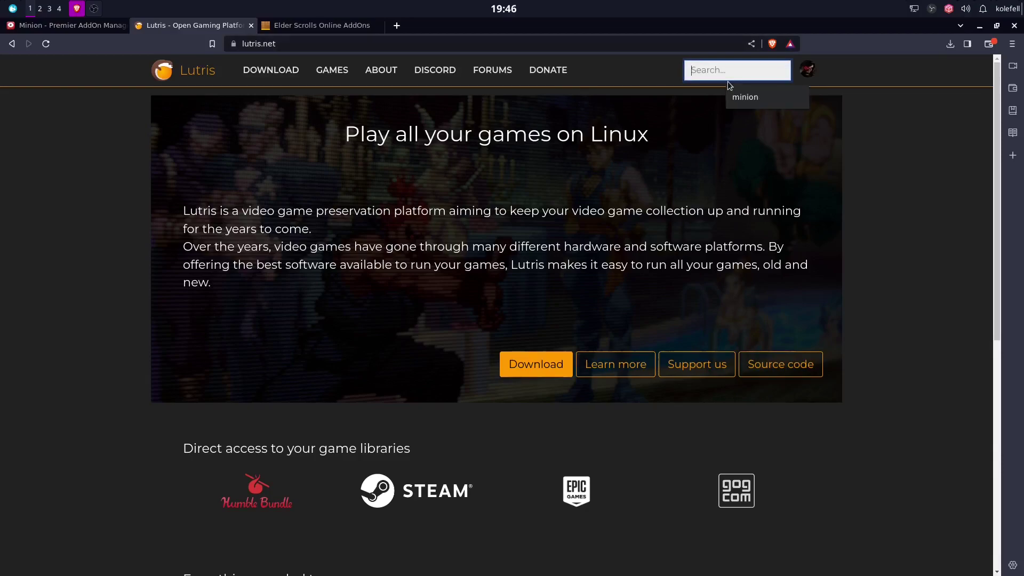
text(minion)
key(Return)
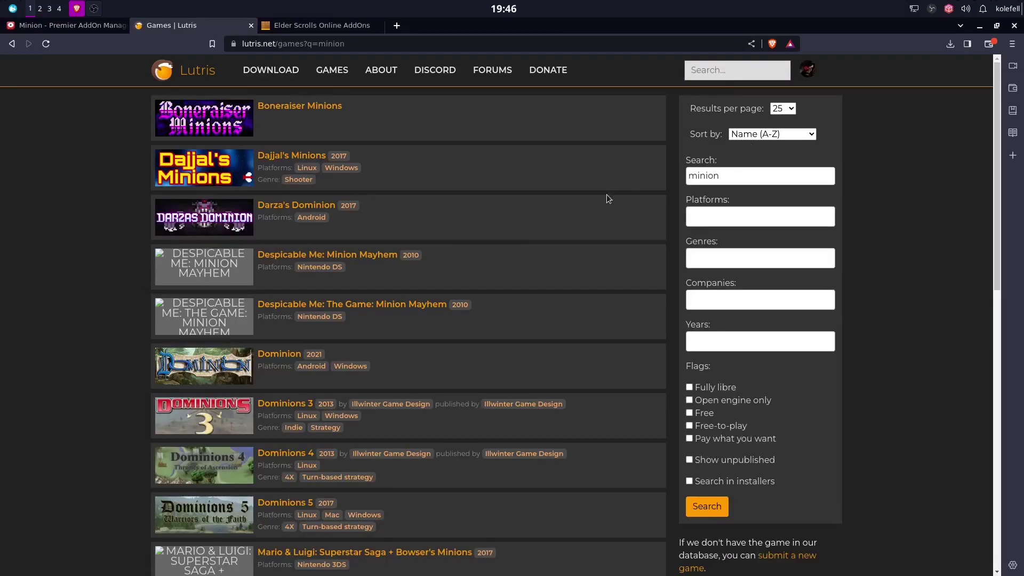
scroll(442, 320, down, 7)
click(204, 234)
Review the Linux 3.0.11 java and Wine 3.0.5 installers, glancing back at the download page
scroll(550, 351, down, 3)
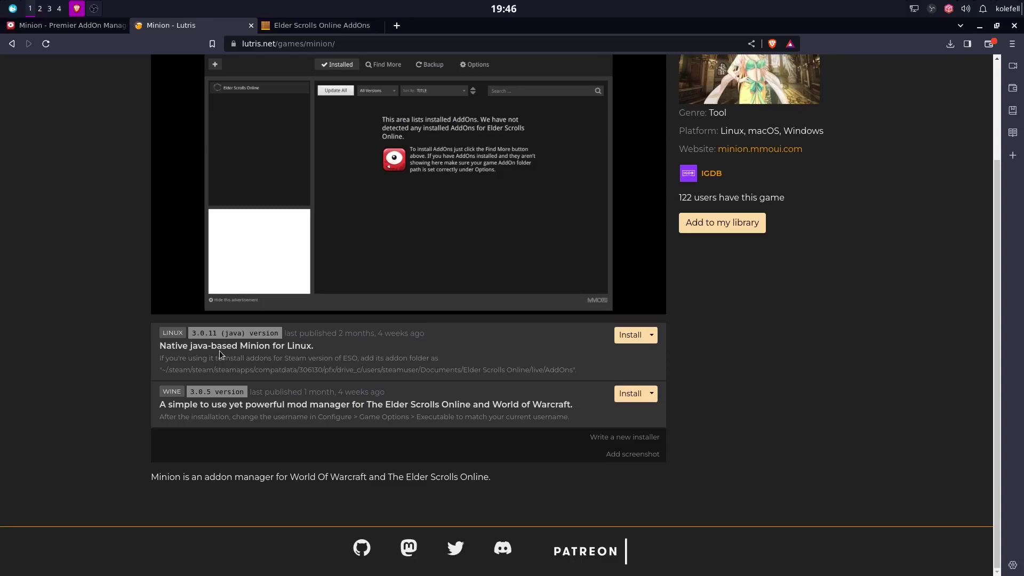
drag(153, 351, 323, 355)
click(335, 350)
click(88, 27)
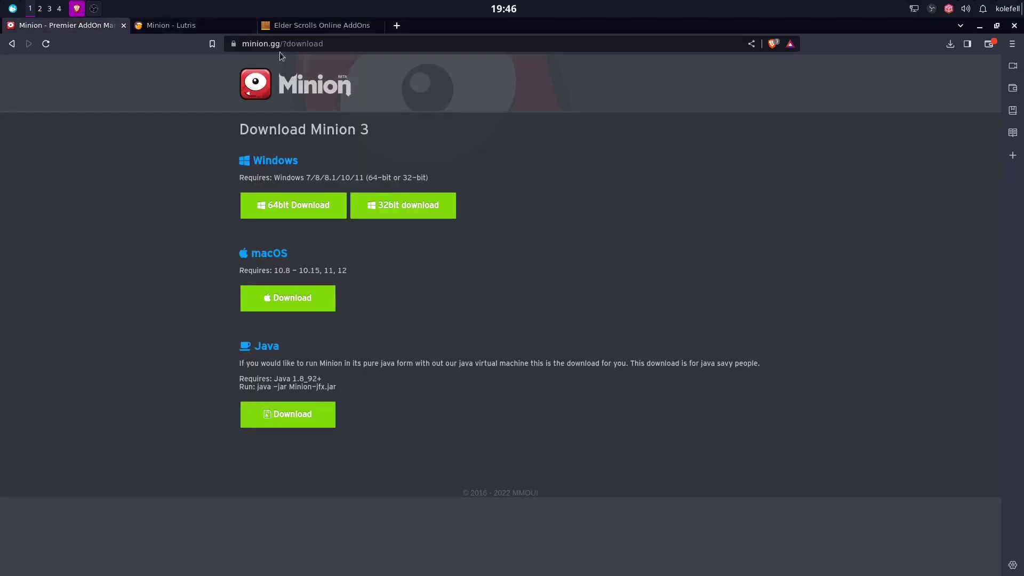
key(ctrl+Tab)
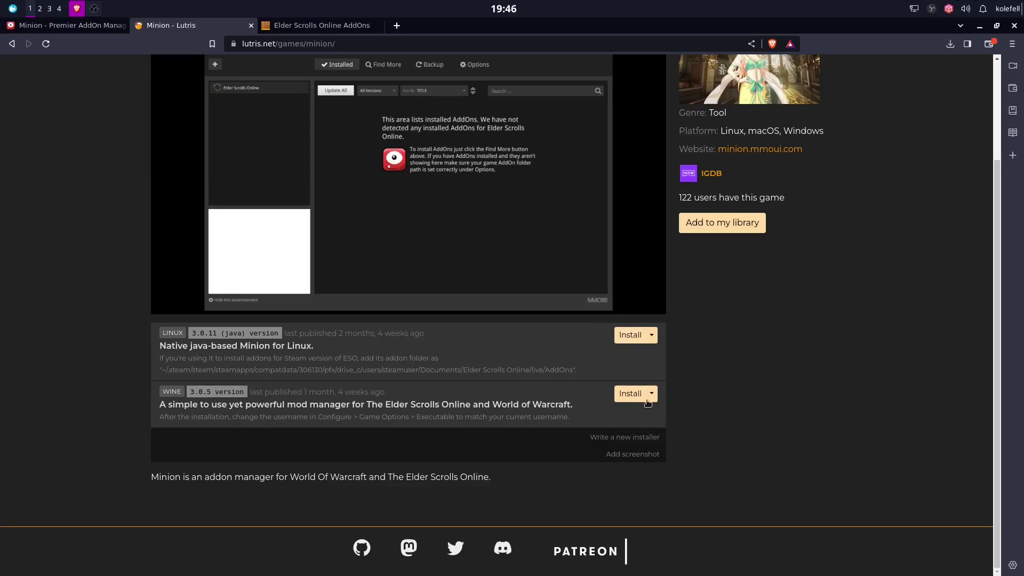
Start the Lutris install of Minion's 3.0.11 java version and reach the install-directory step
click(631, 336)
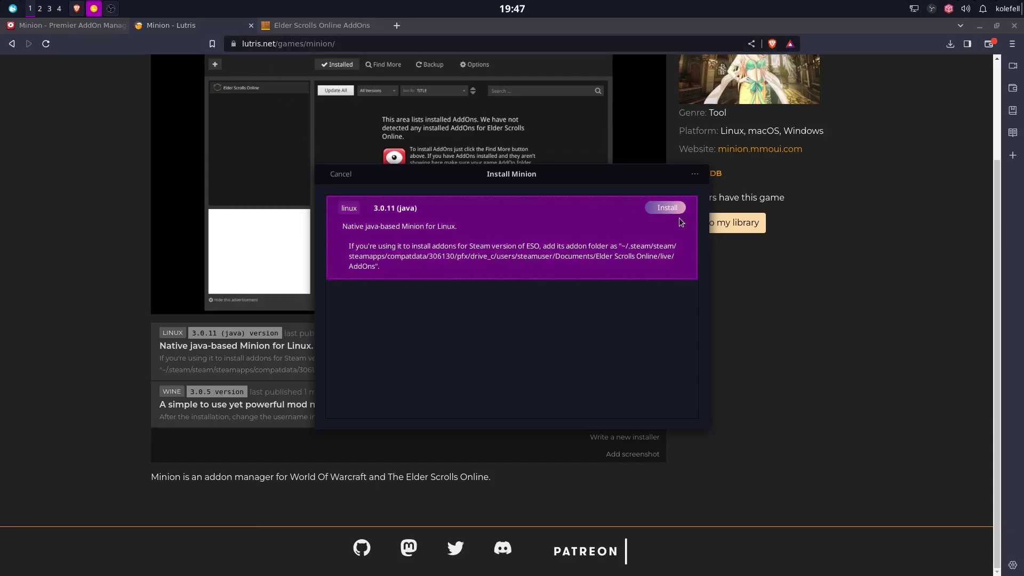
drag(575, 174, 506, 174)
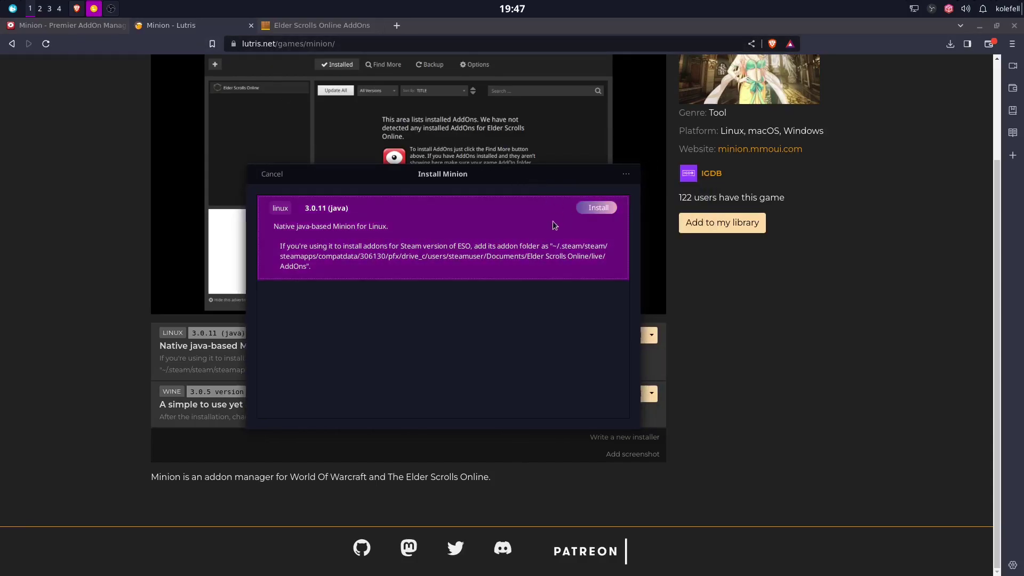
click(598, 208)
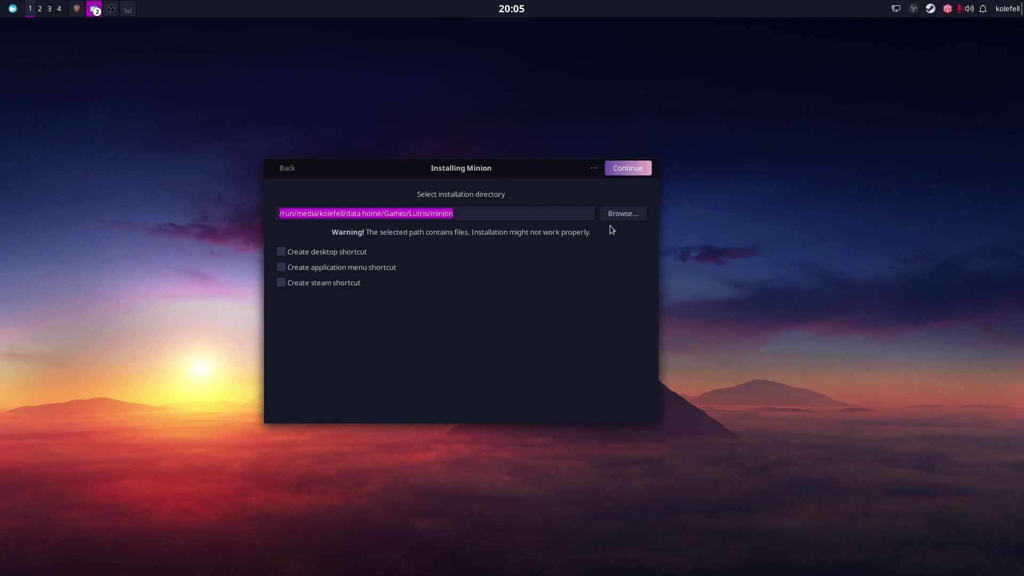
Set the install directory to a newly created 'minion' folder in Home
click(623, 214)
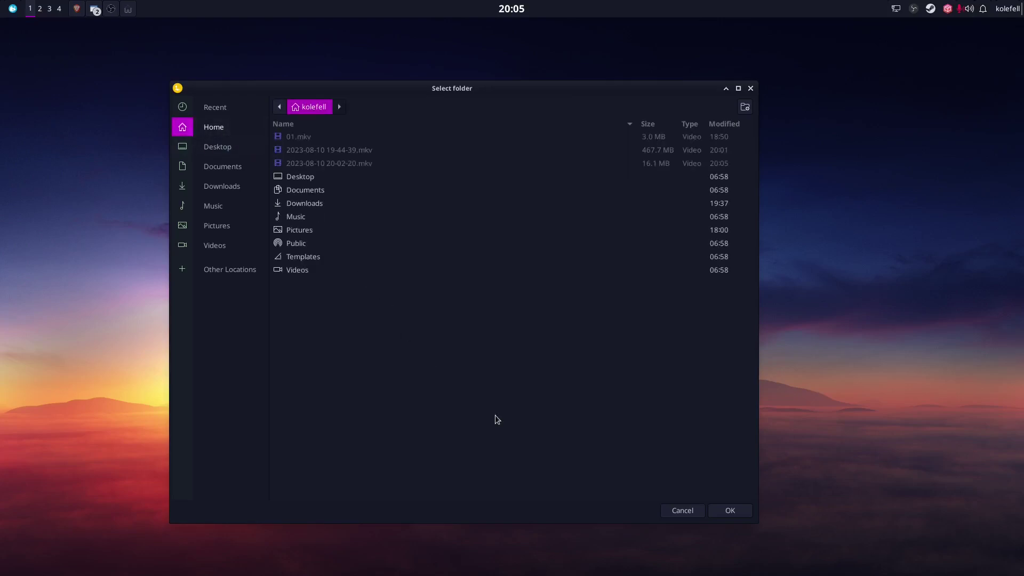
click(746, 106)
text(minion)
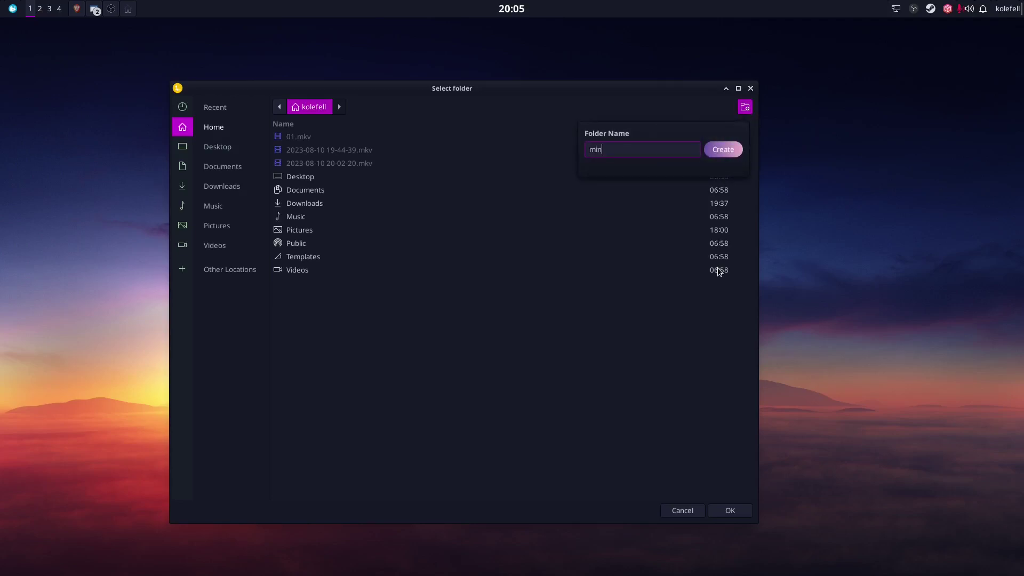
click(727, 149)
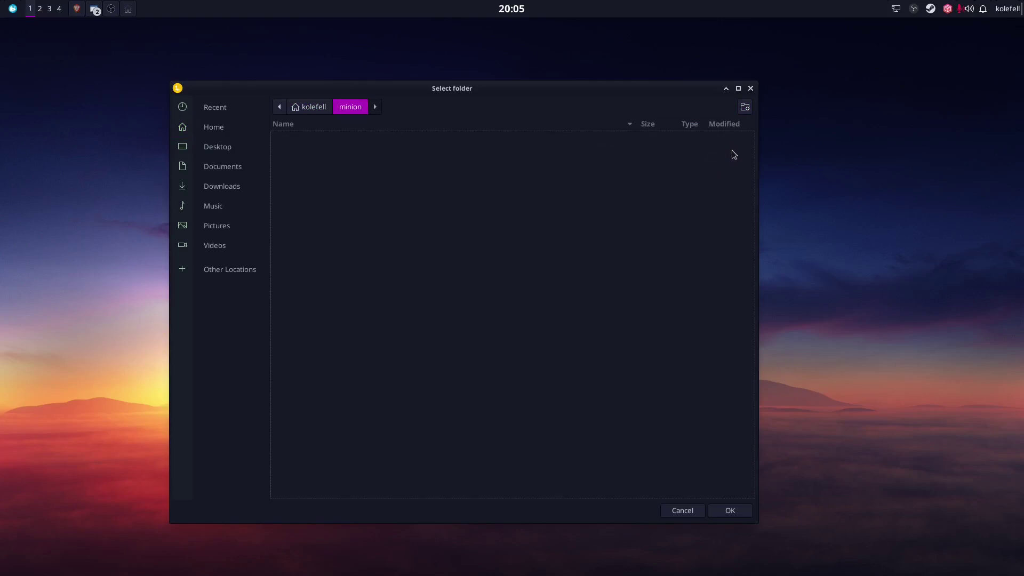
click(730, 511)
Continue and install, downloading the Java JDK and Minion 3.0.11, then launch Minion
click(620, 167)
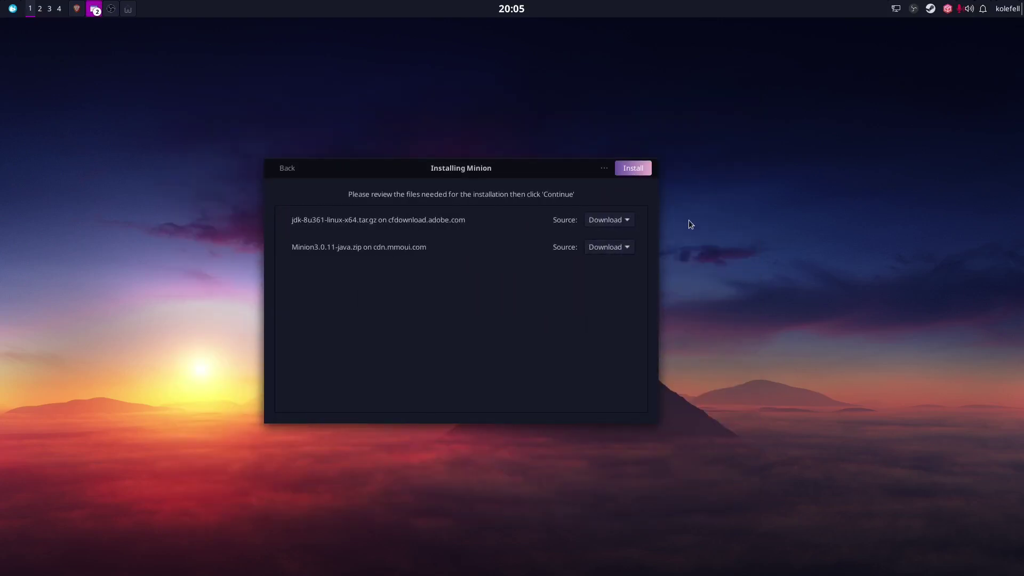
click(633, 168)
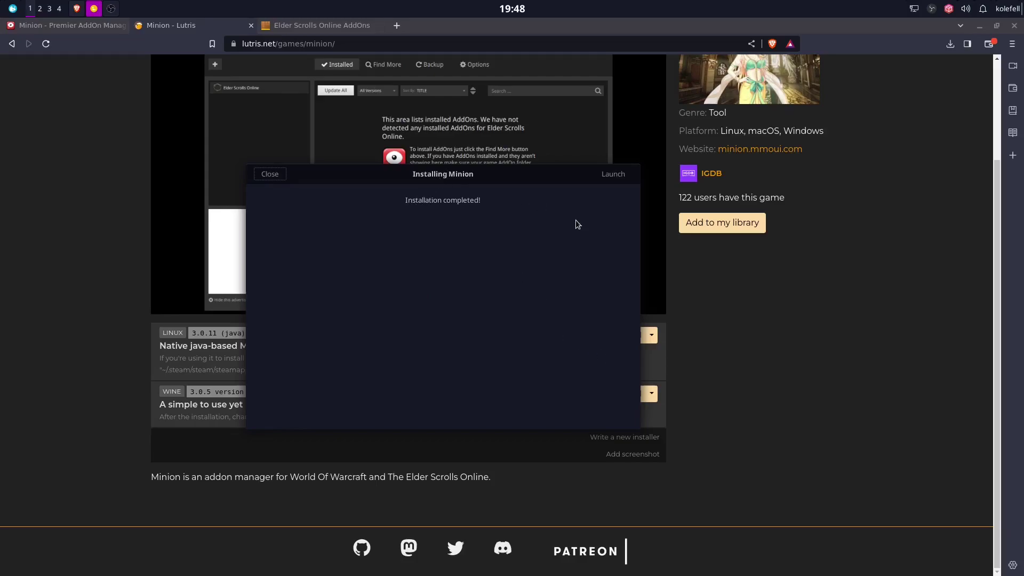
click(611, 176)
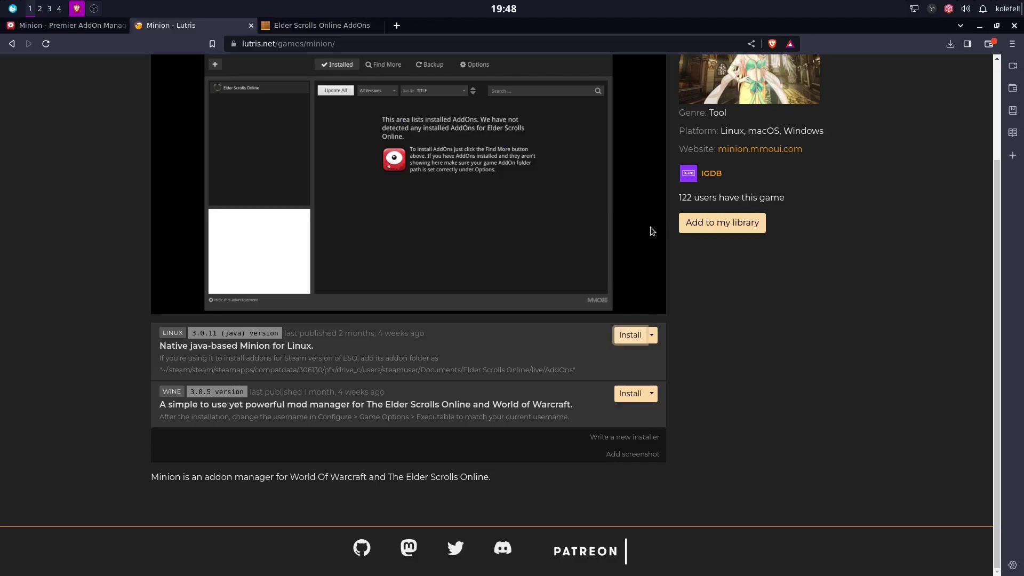
Open Minion's Elder Scrolls Online AddOn folder chooser and list the computer's drives under Other Locations
click(979, 25)
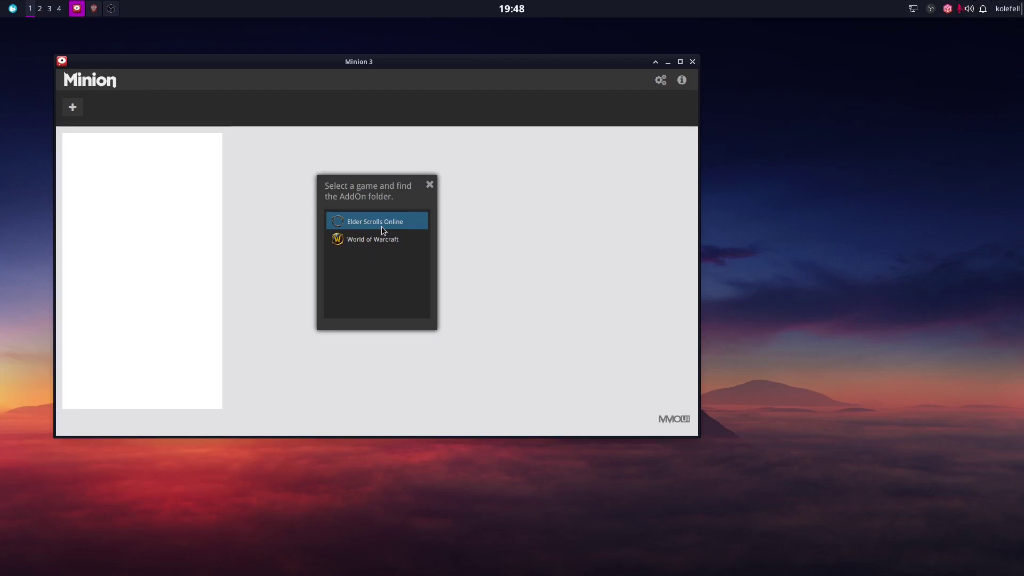
click(397, 228)
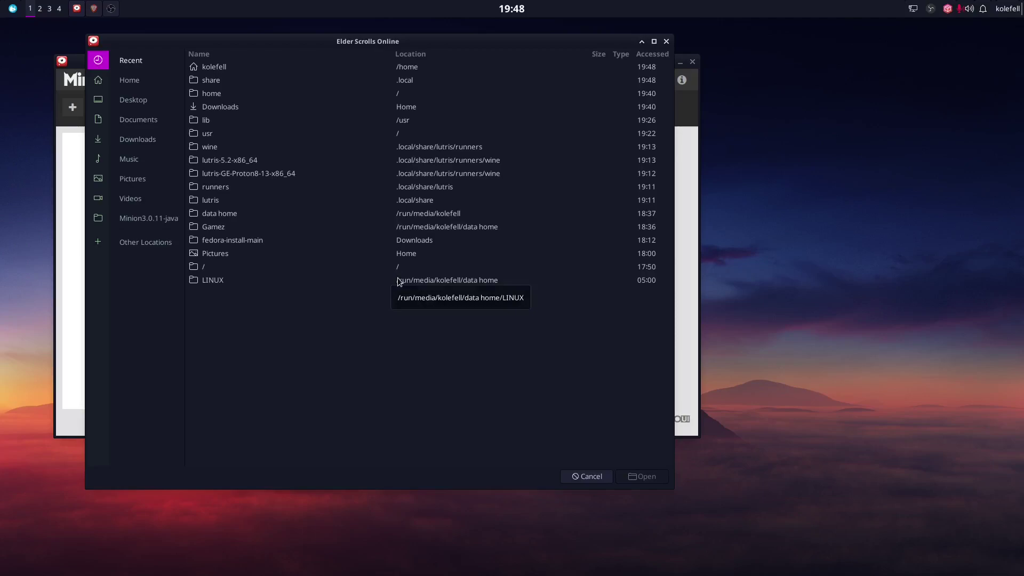
drag(434, 38, 478, 57)
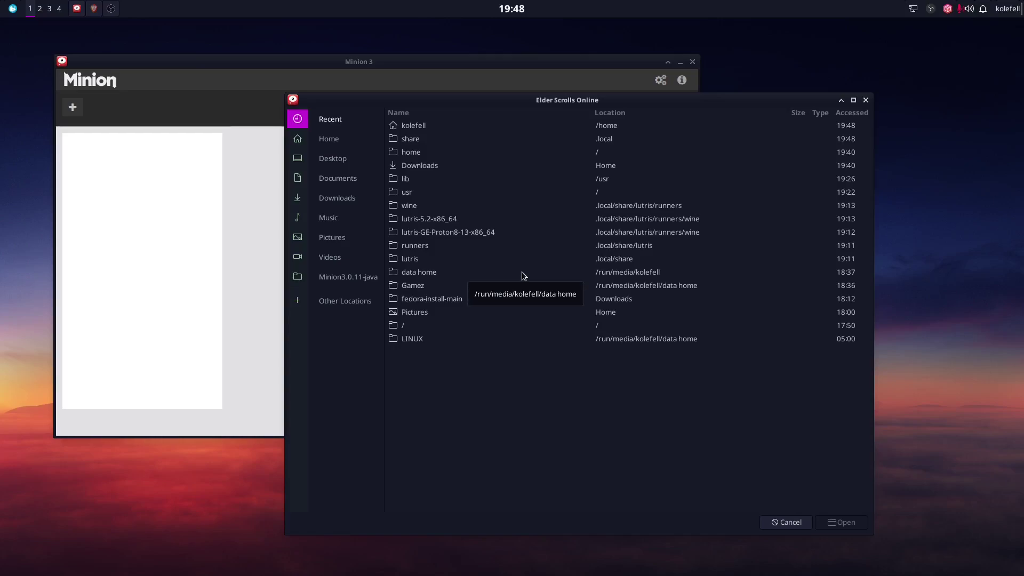
click(346, 305)
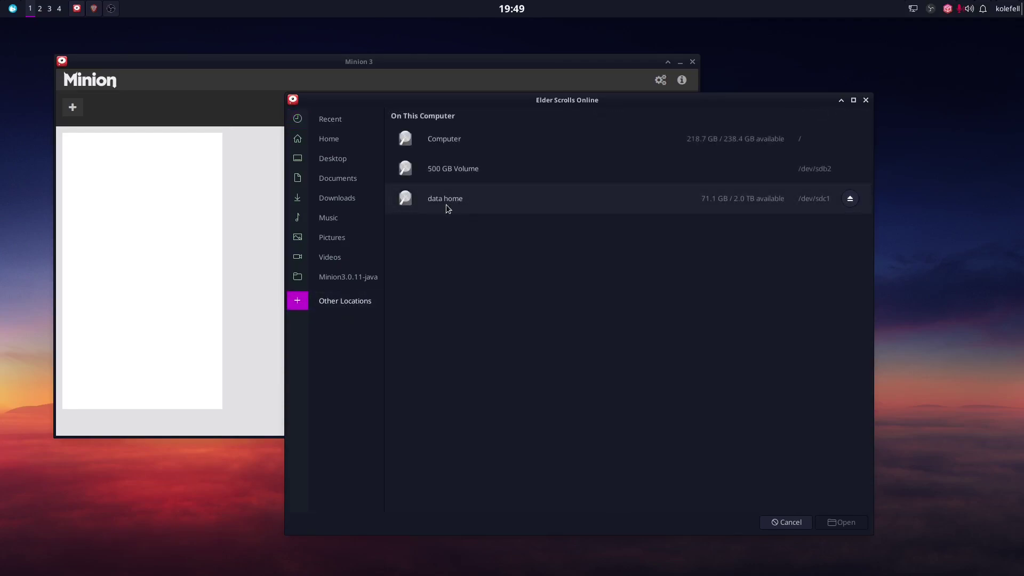
Browse data home > Gamez > Lutris > the-elder-scrolls-online > drive_c
click(451, 200)
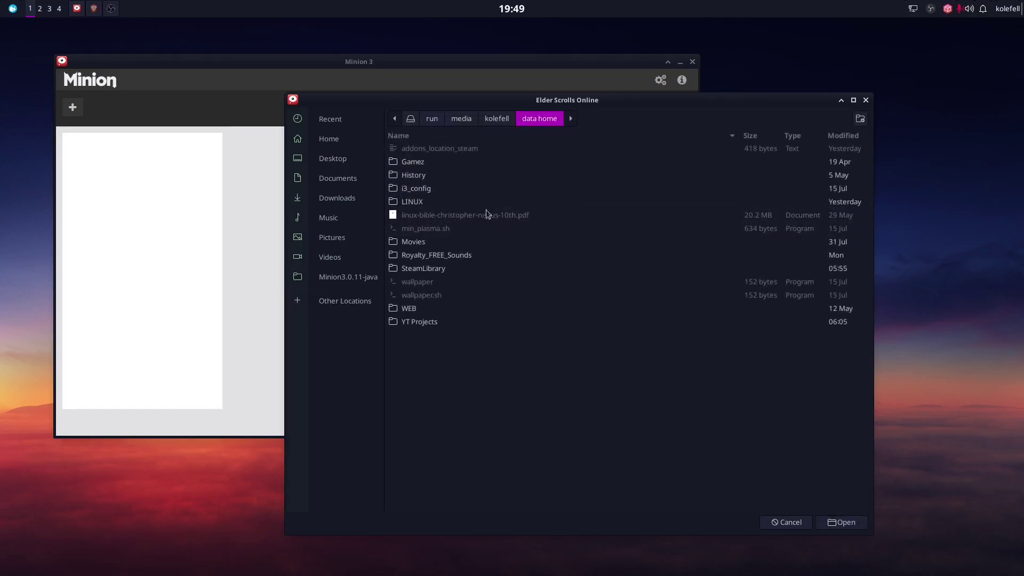
double_click(417, 163)
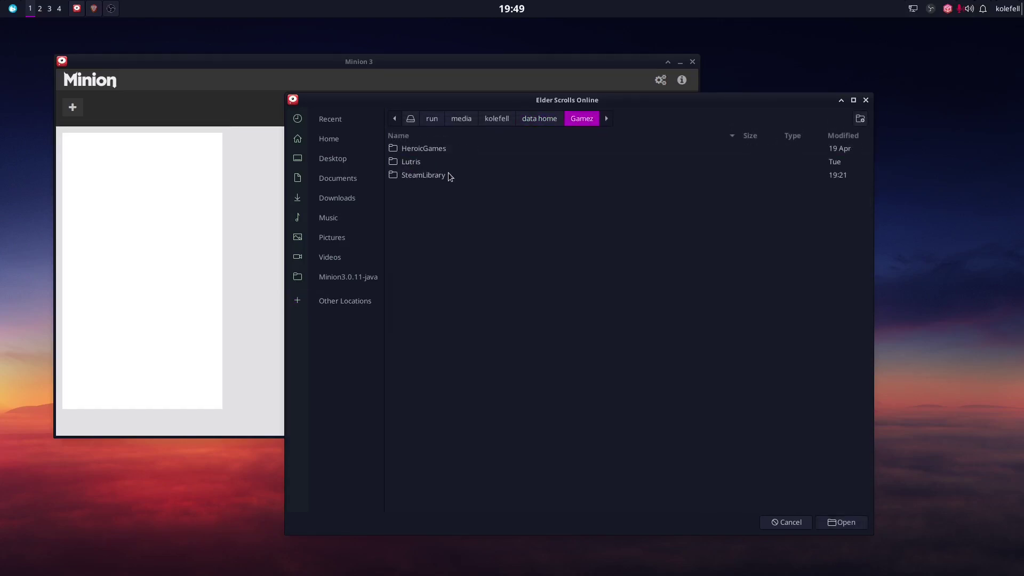
click(414, 163)
double_click(414, 163)
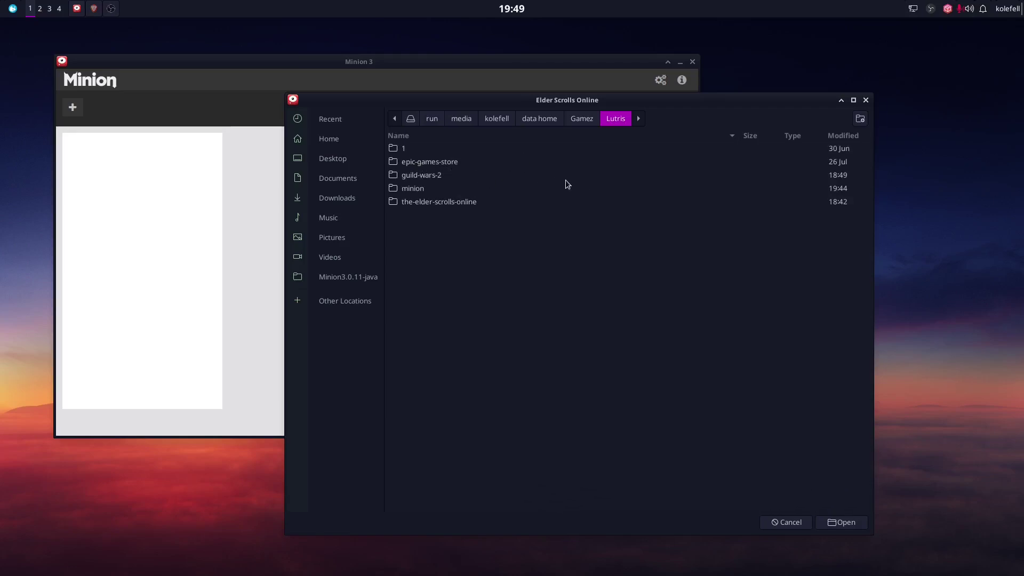
double_click(447, 206)
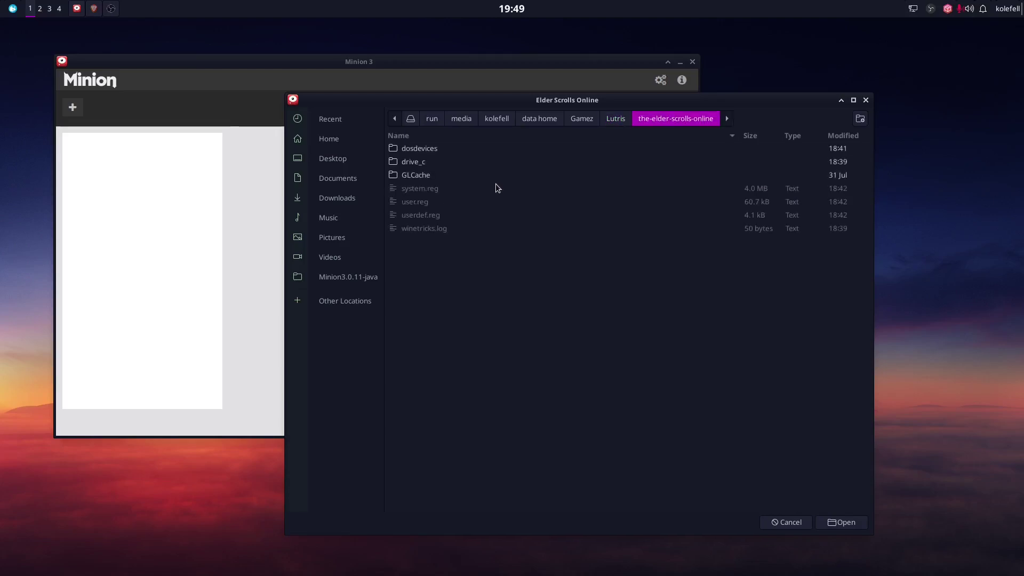
double_click(424, 163)
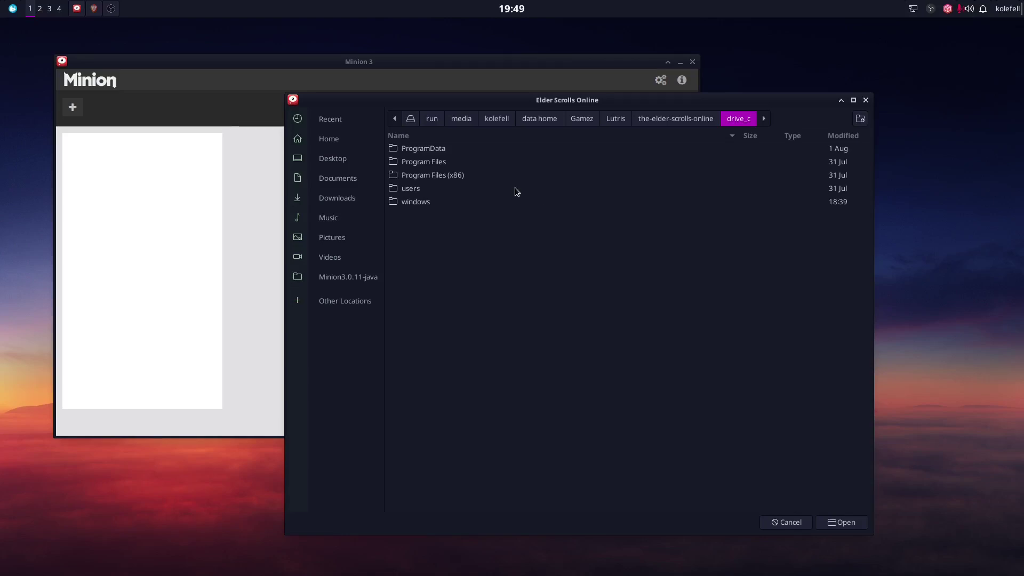
Continue through users > user > Documents > Elder Scrolls Online > live > AddOns and confirm it
double_click(422, 190)
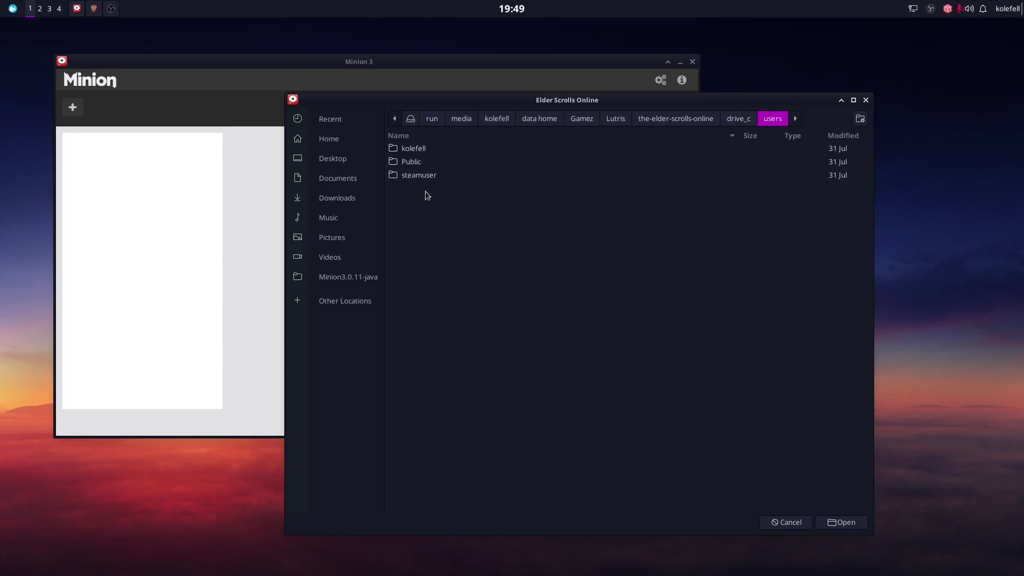
double_click(425, 151)
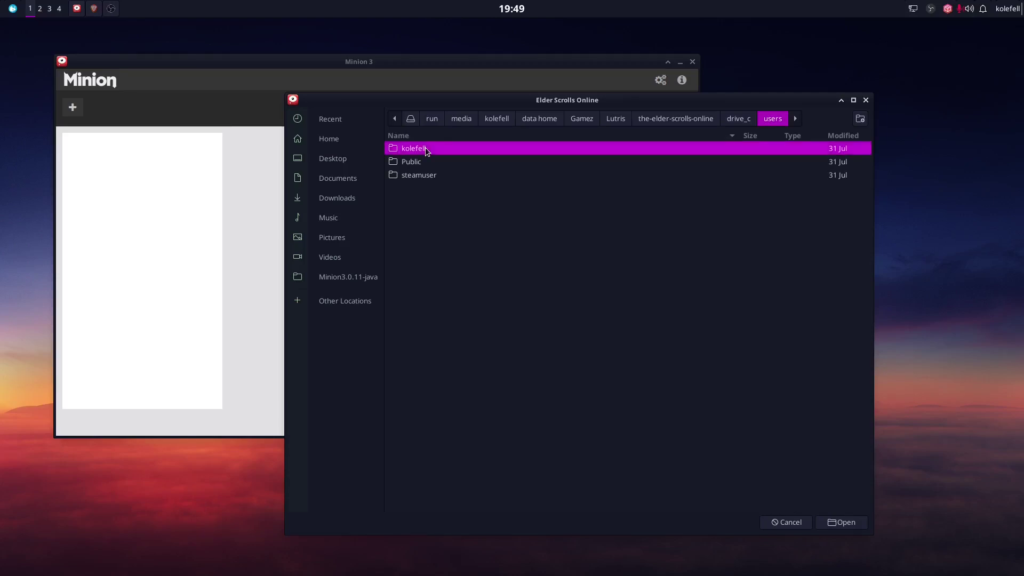
click(435, 191)
double_click(435, 191)
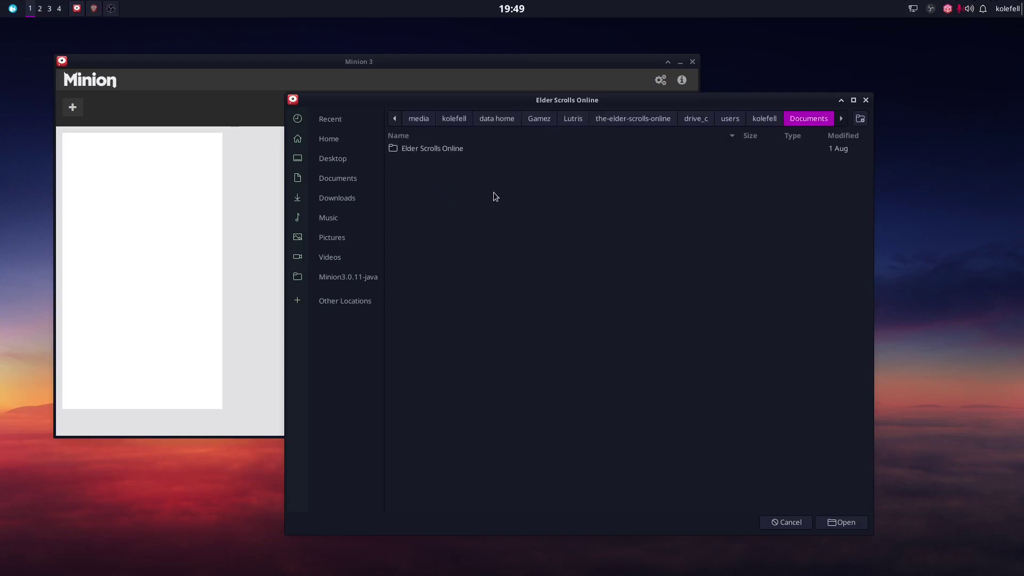
double_click(434, 151)
double_click(401, 154)
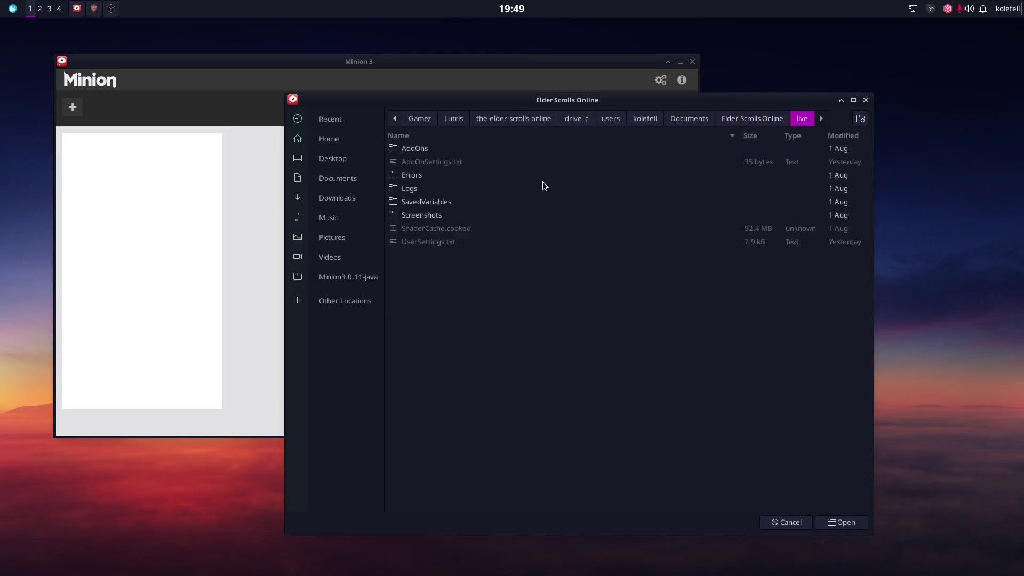
click(411, 152)
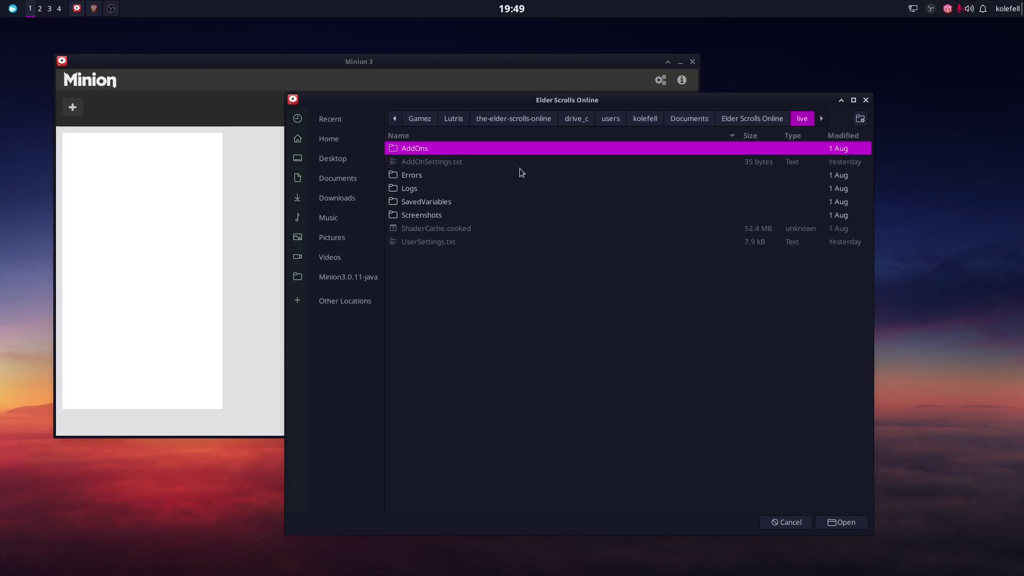
double_click(421, 148)
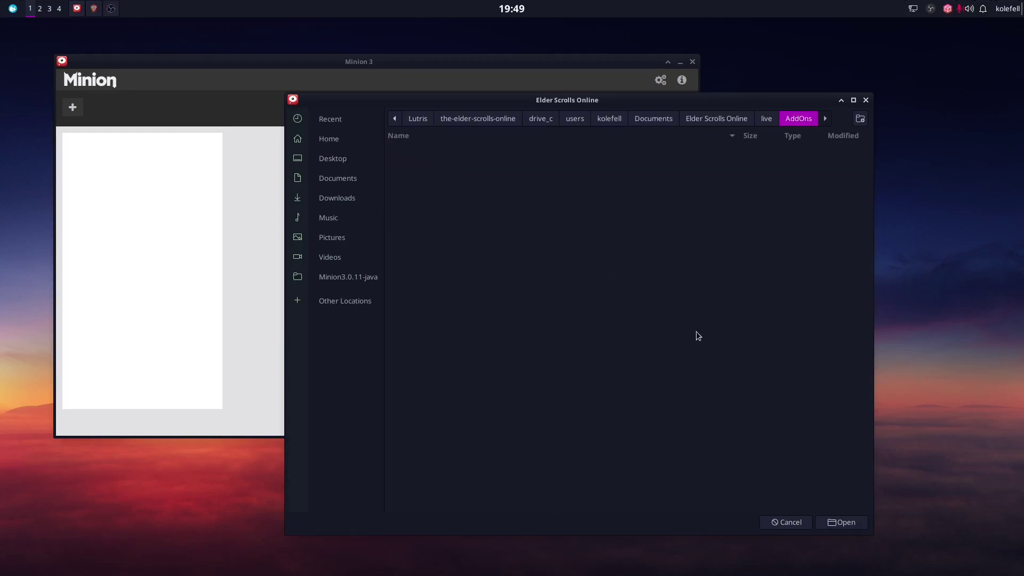
click(848, 523)
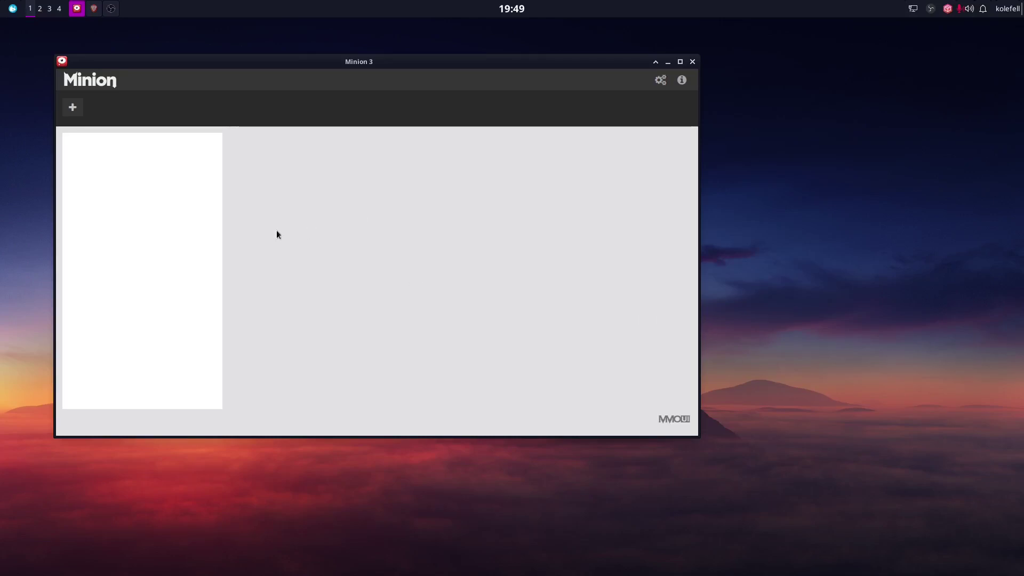
Close Minion and launch Lutris by searching 'lutris' in the application menu
click(693, 62)
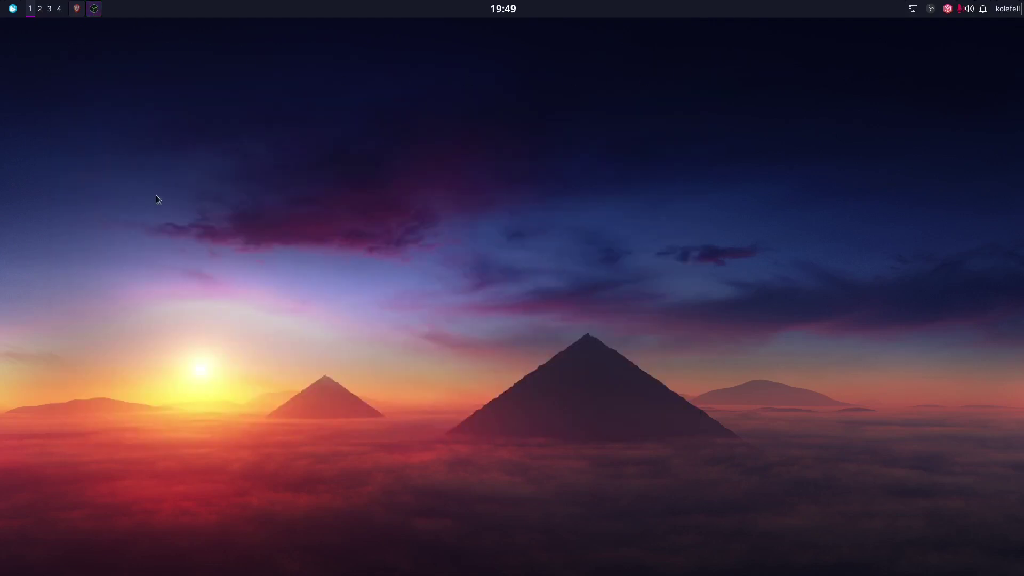
click(13, 8)
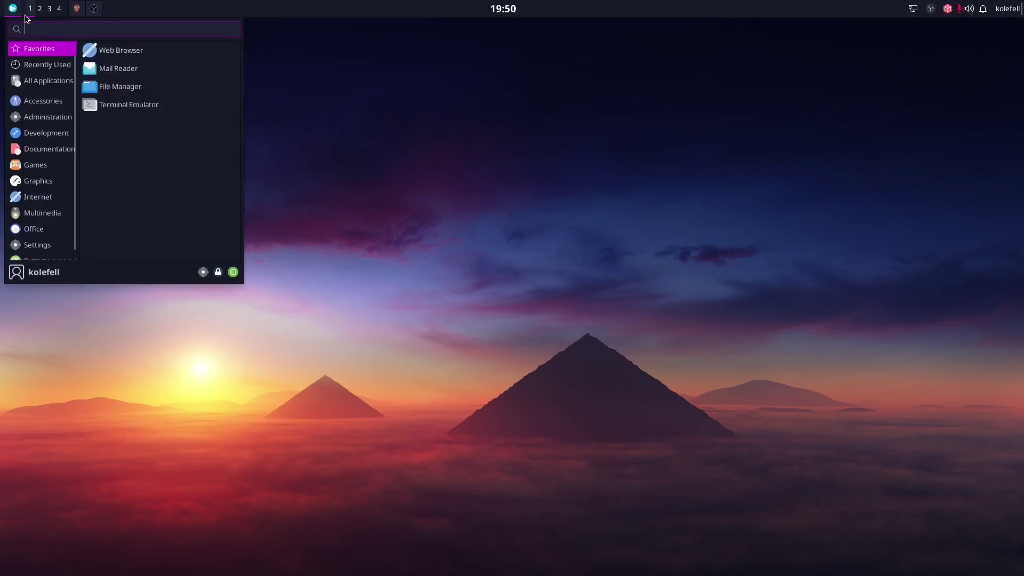
text(lutris)
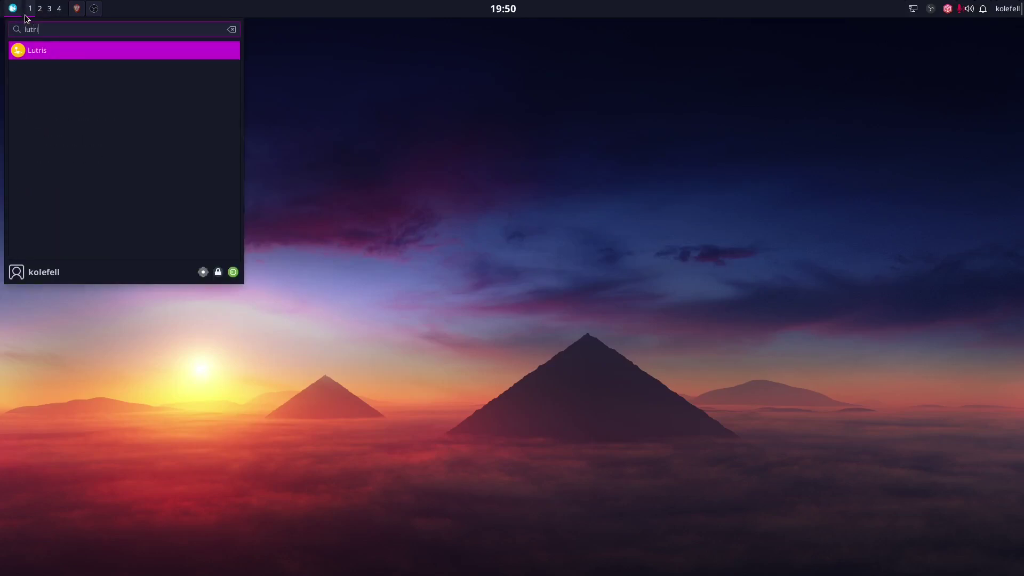
key(Return)
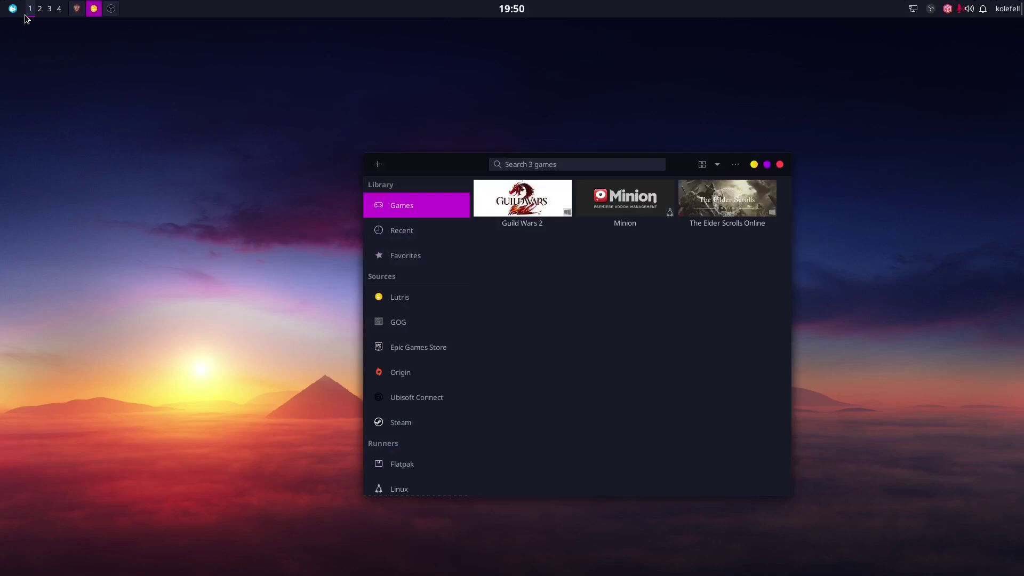
Start Minion from the Lutris library and centre its window showing Elder Scrolls Online
click(634, 221)
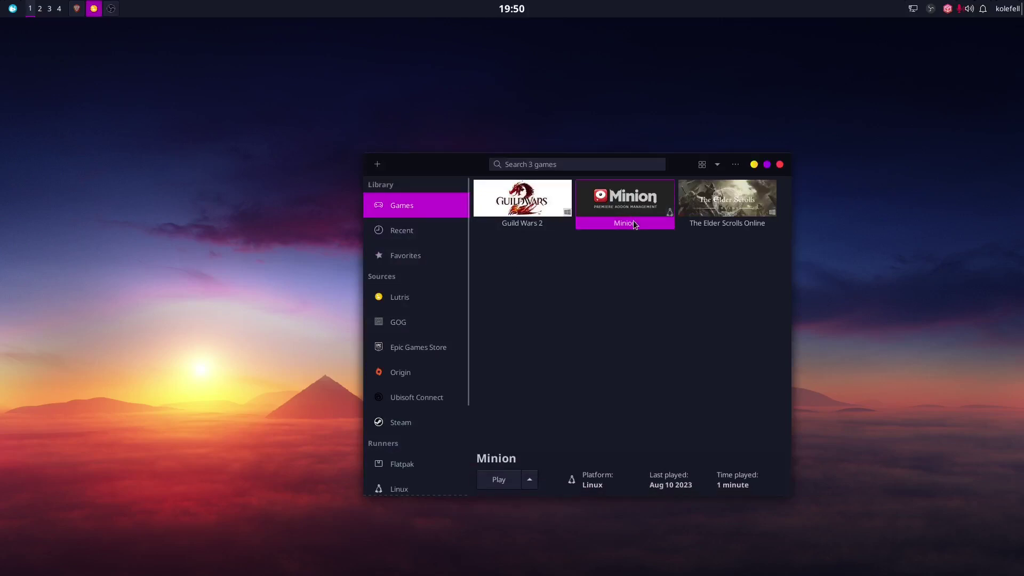
click(754, 165)
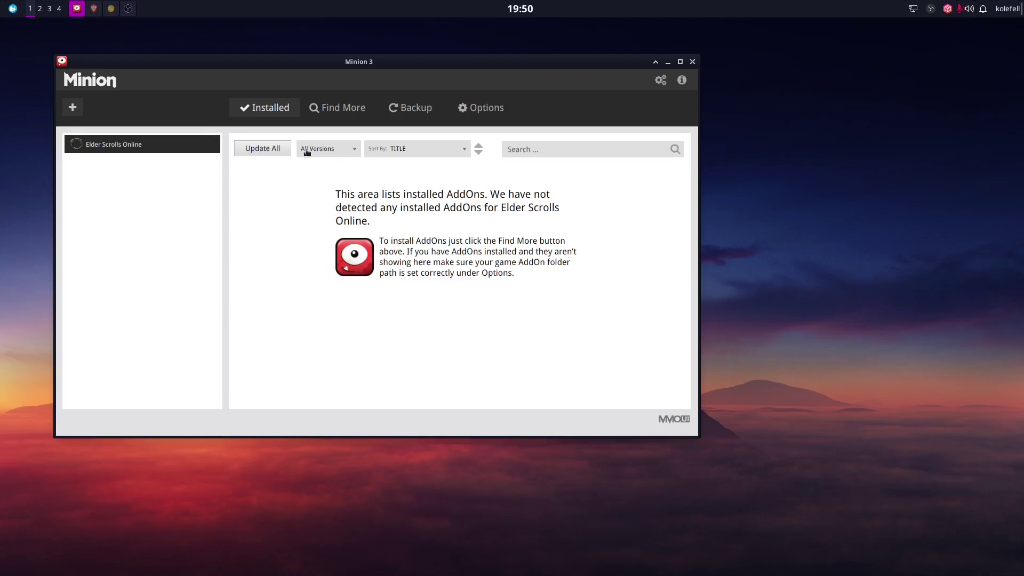
drag(407, 62, 566, 123)
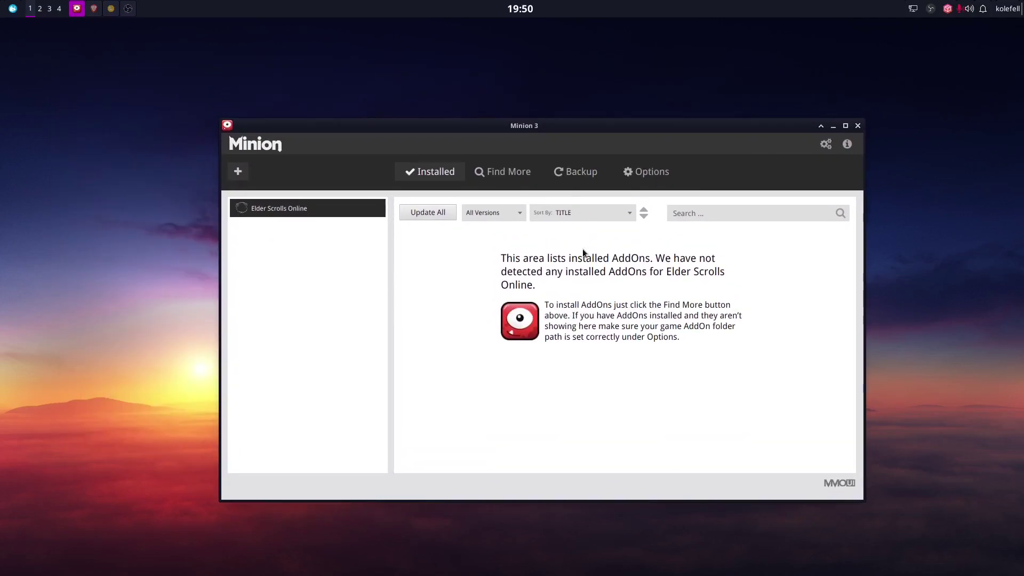